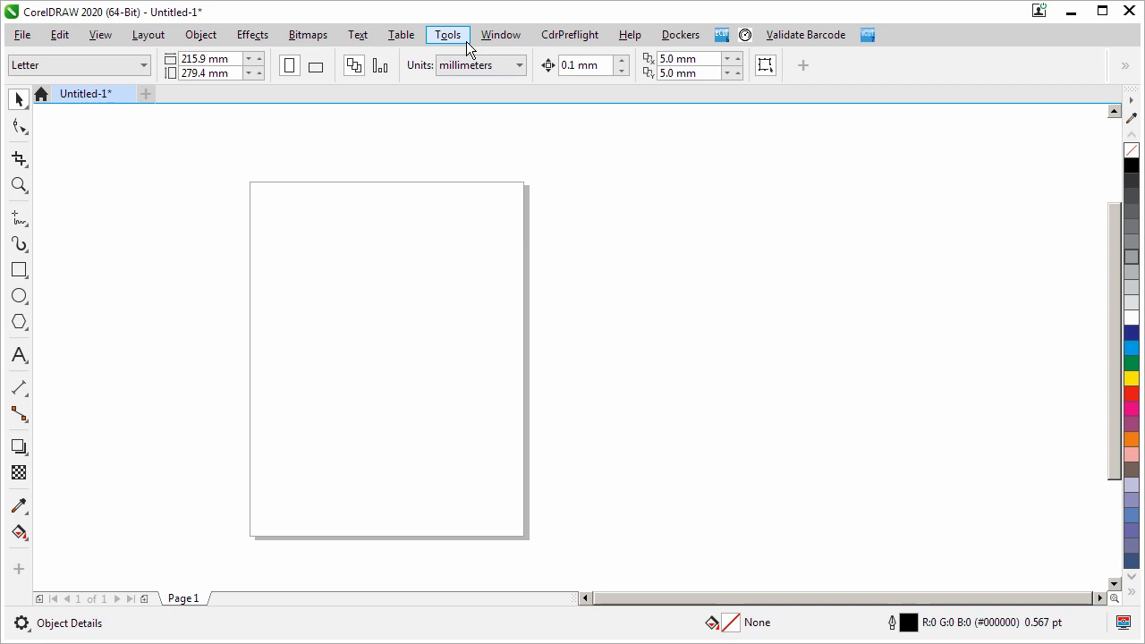
Open the Object Data docker
{"action": "left_click", "coordinate": [487, 36]}
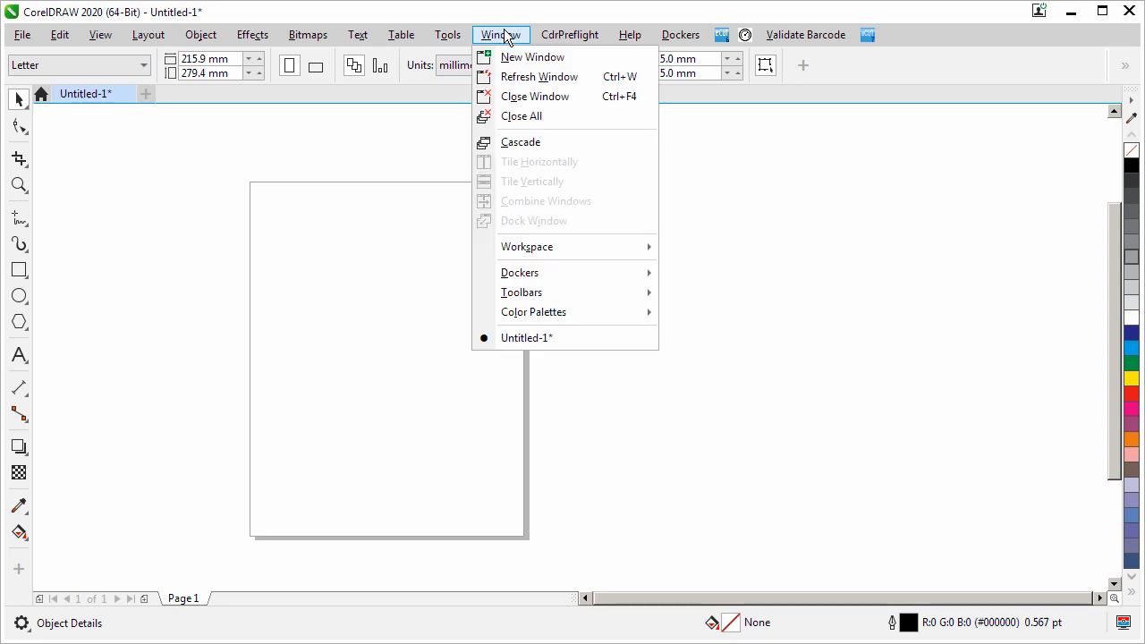
{"action": "mouse_move", "coordinate": [581, 273]}
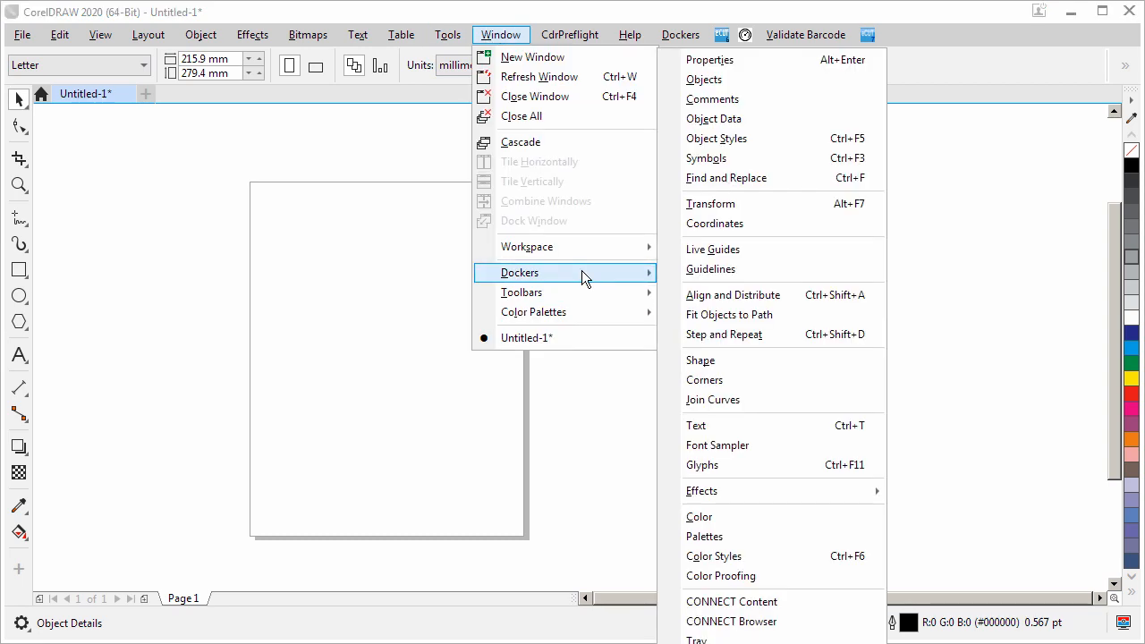
{"action": "left_click", "coordinate": [772, 120]}
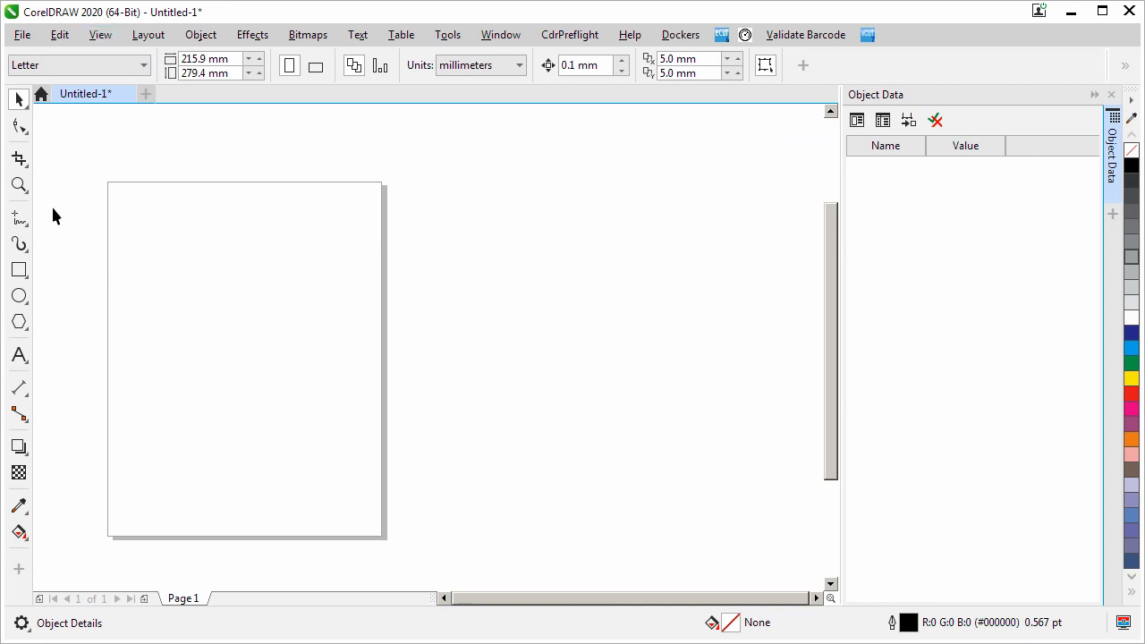
Draw a rectangle about 32.5 by 21.9 mm near the page's upper corner and look through its object data fields
{"action": "left_click", "coordinate": [19, 269]}
{"action": "left_click_drag", "start_coordinate": [130, 235], "coordinate": [172, 264]}
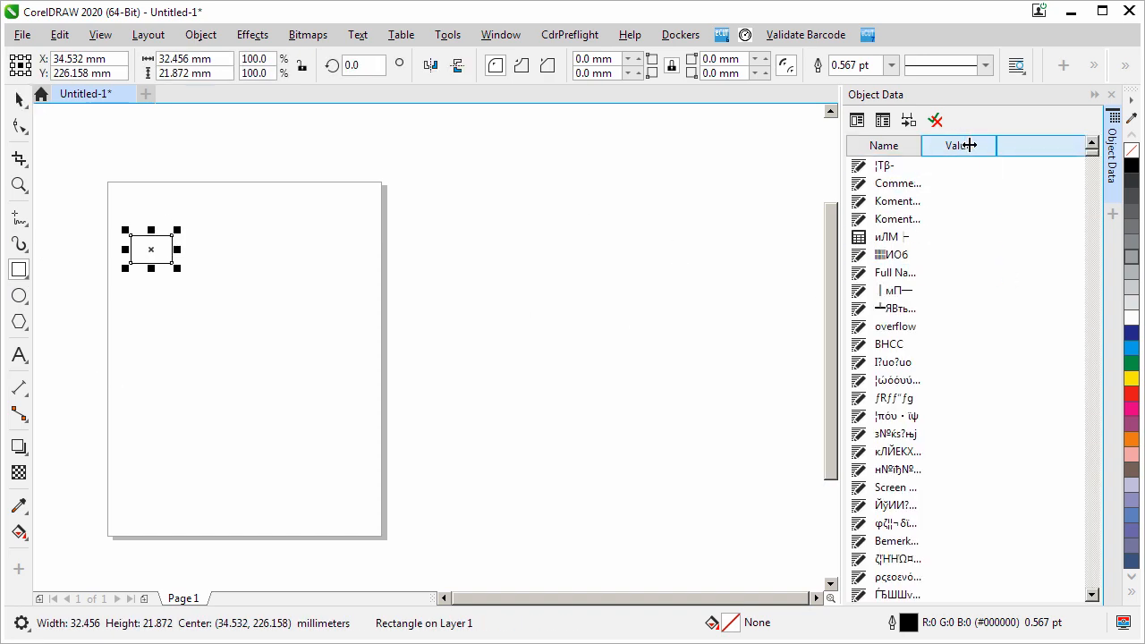
{"action": "double_click", "coordinate": [997, 146]}
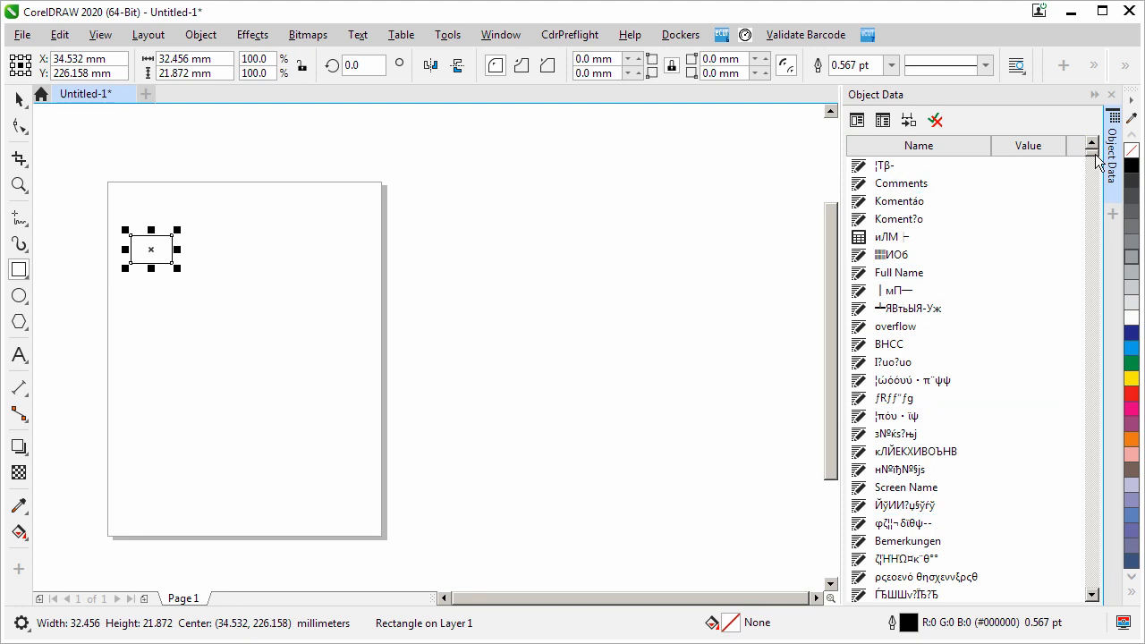
{"action": "left_click_drag", "start_coordinate": [1096, 156], "coordinate": [1091, 351]}
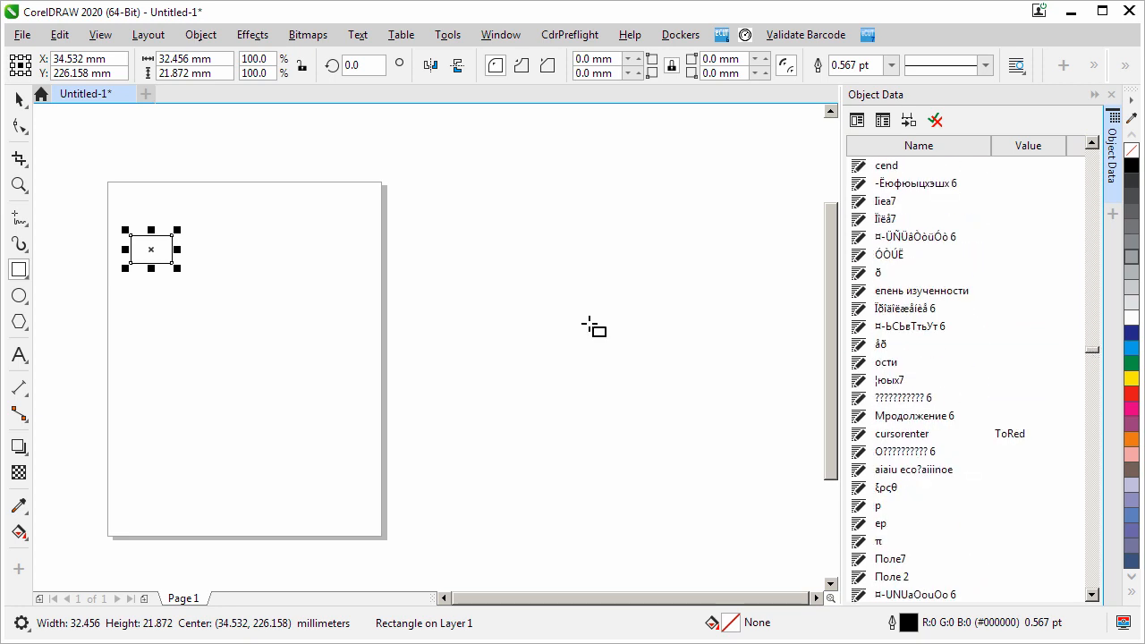
Paste the copied message screenshot onto the page for a close look, and delete it
{"action": "left_click", "coordinate": [19, 98]}
{"action": "left_click", "coordinate": [281, 341]}
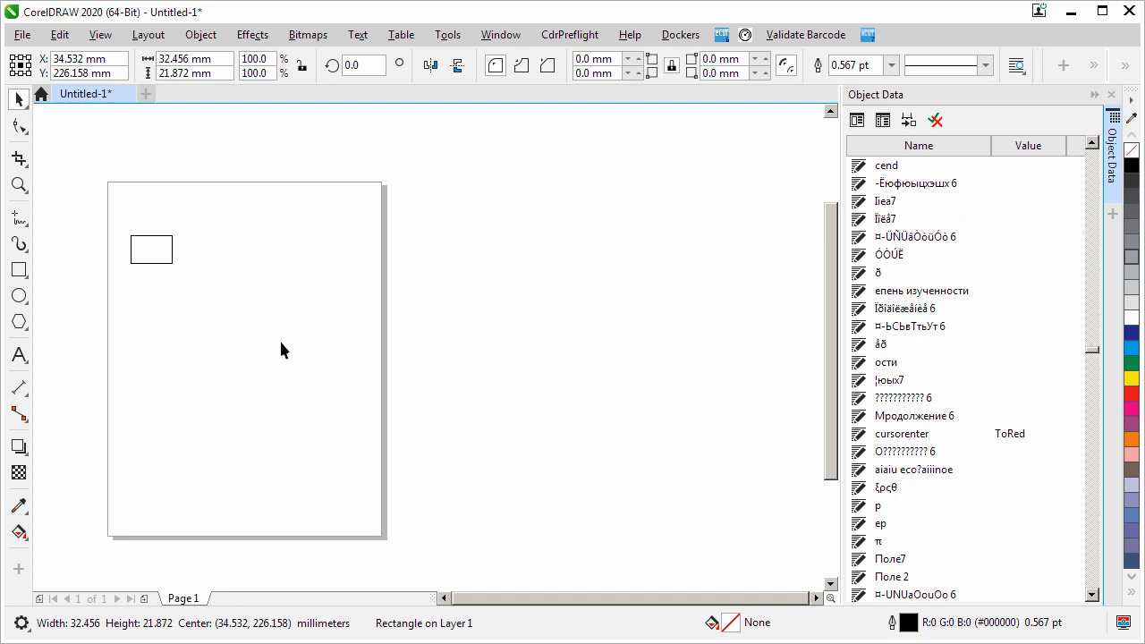
{"action": "key", "text": "ctrl+v"}
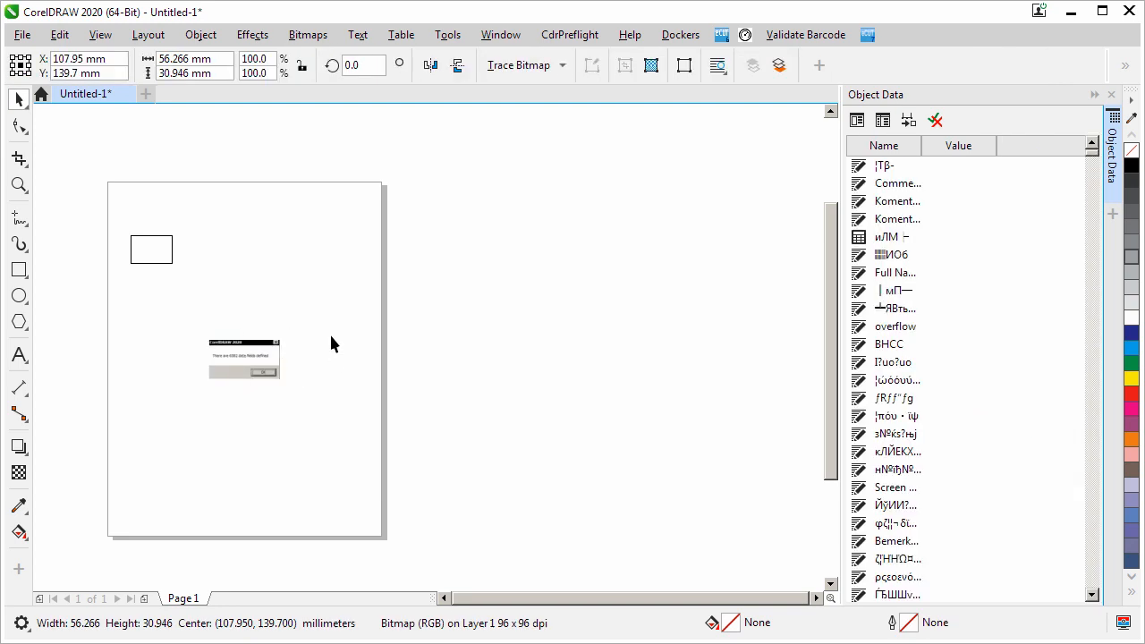
{"action": "key", "text": "z"}
{"action": "left_click_drag", "start_coordinate": [293, 324], "coordinate": [202, 394]}
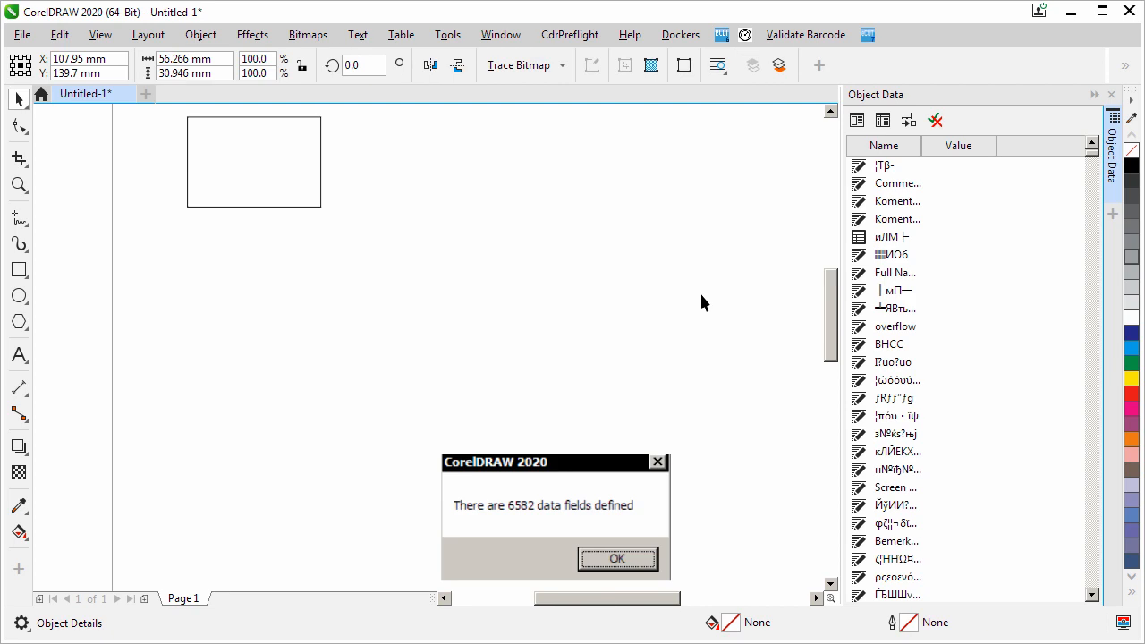
{"action": "left_click", "coordinate": [716, 340]}
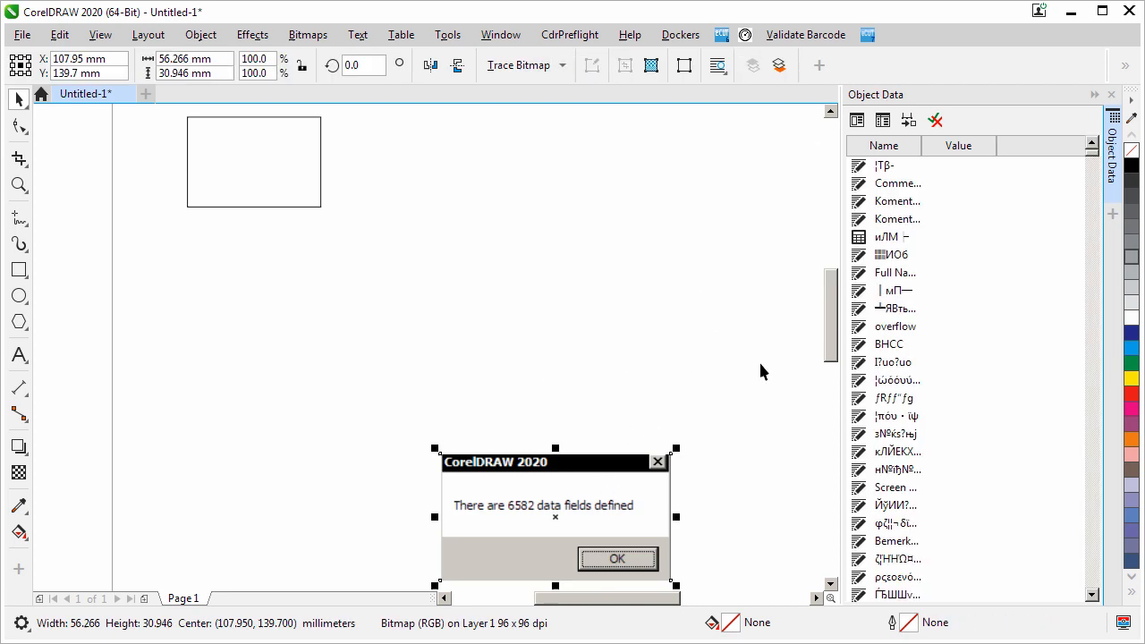
{"action": "key", "text": "Delete"}
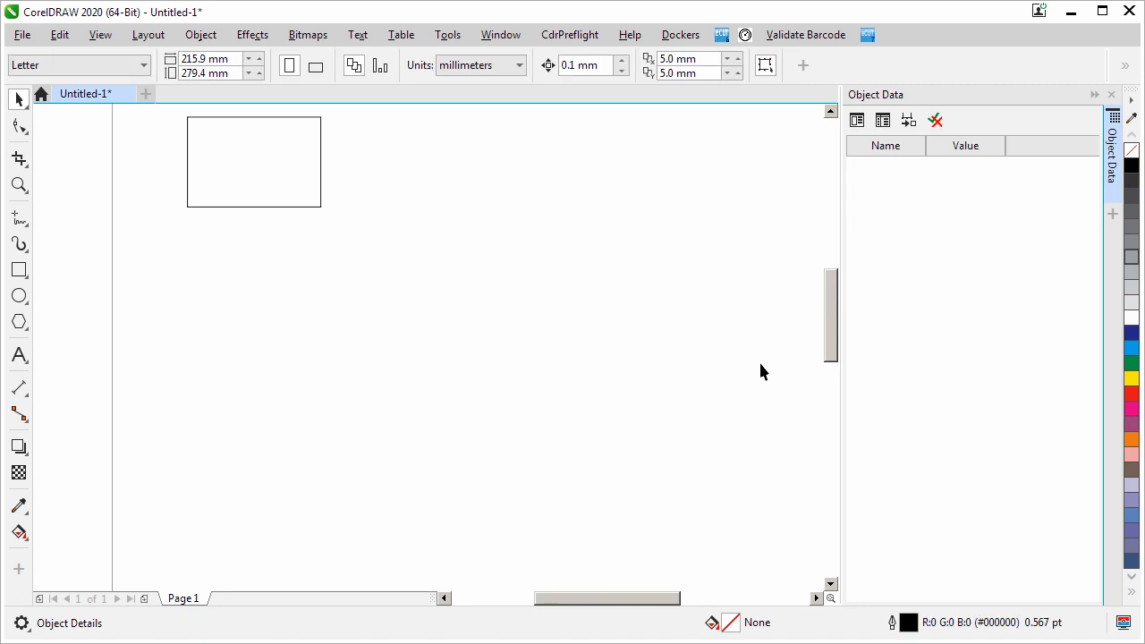
Delete a long block of fields ending at "оле 0" in the Object Data Field Editor for the selected rectangle
{"action": "key", "text": "Tab"}
{"action": "left_click_drag", "start_coordinate": [929, 146], "coordinate": [1008, 146]}
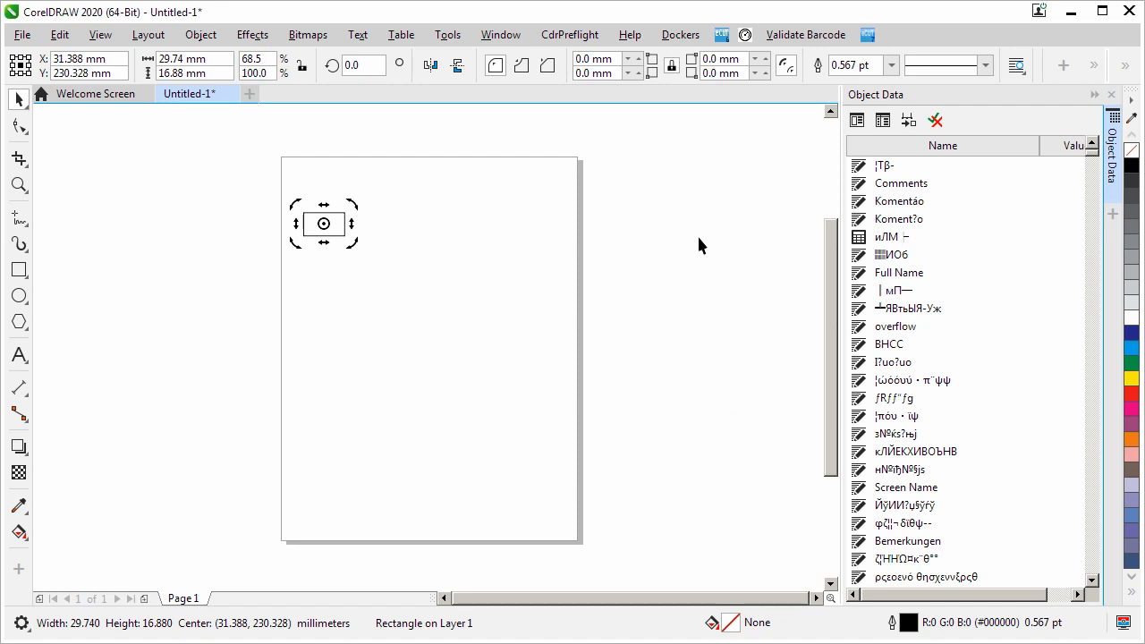
{"action": "left_click", "coordinate": [883, 122]}
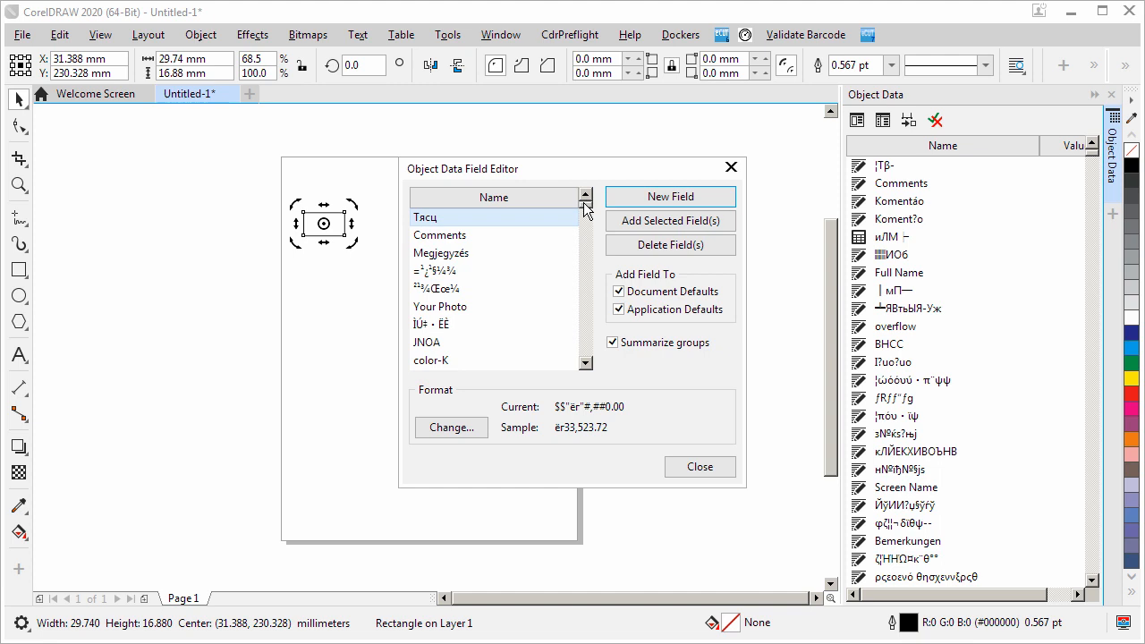
{"action": "left_click_drag", "start_coordinate": [584, 203], "coordinate": [586, 273]}
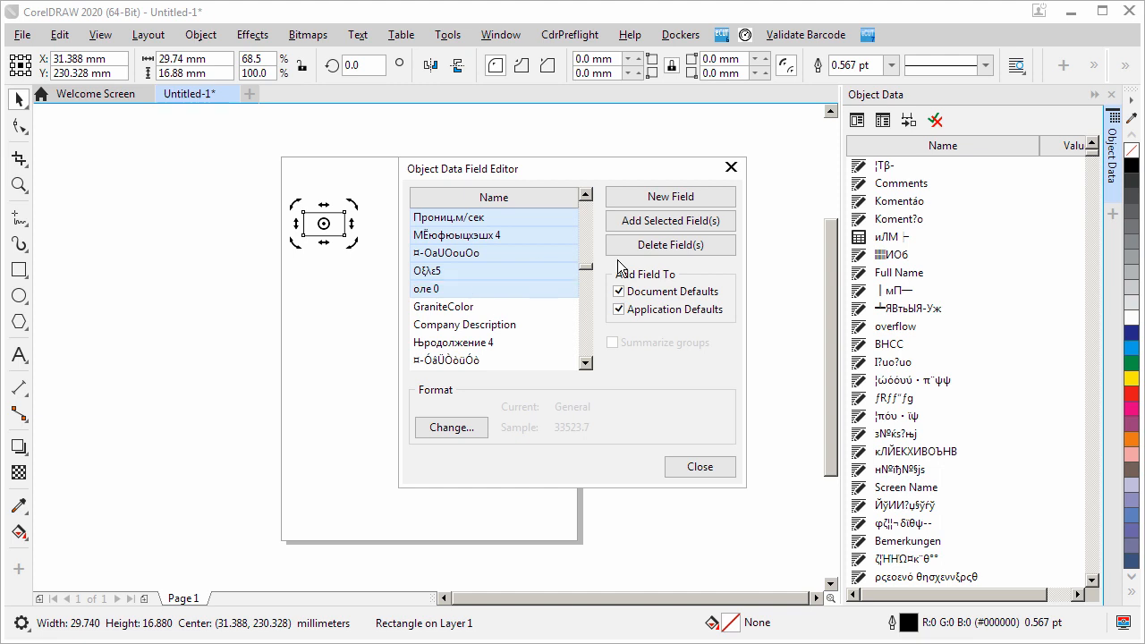
{"action": "left_click", "coordinate": [690, 245]}
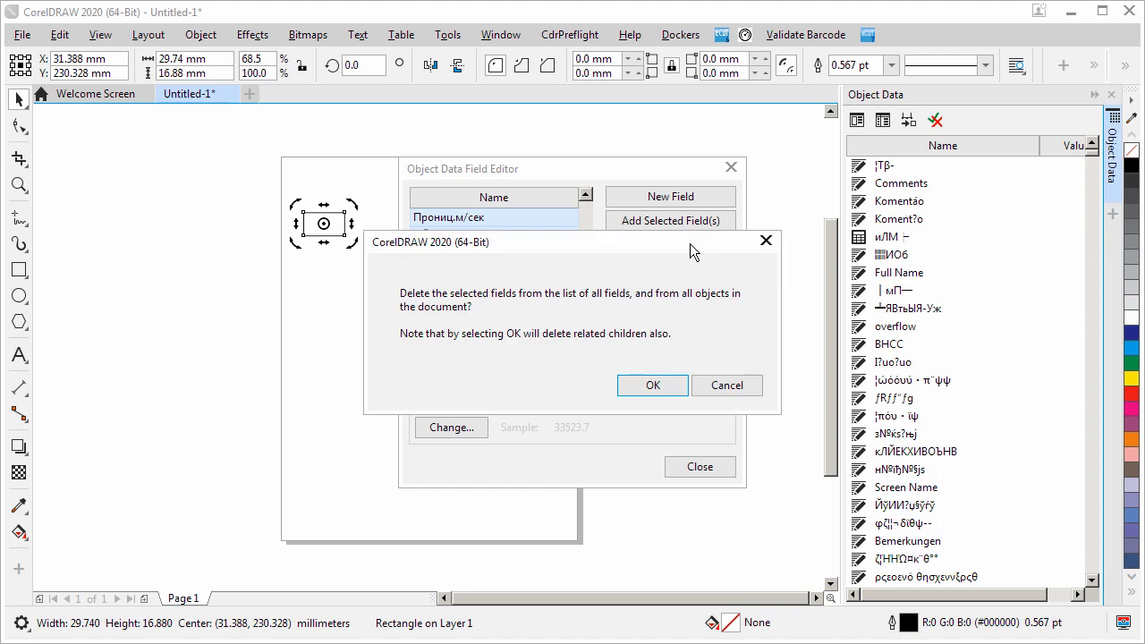
{"action": "left_click", "coordinate": [656, 385]}
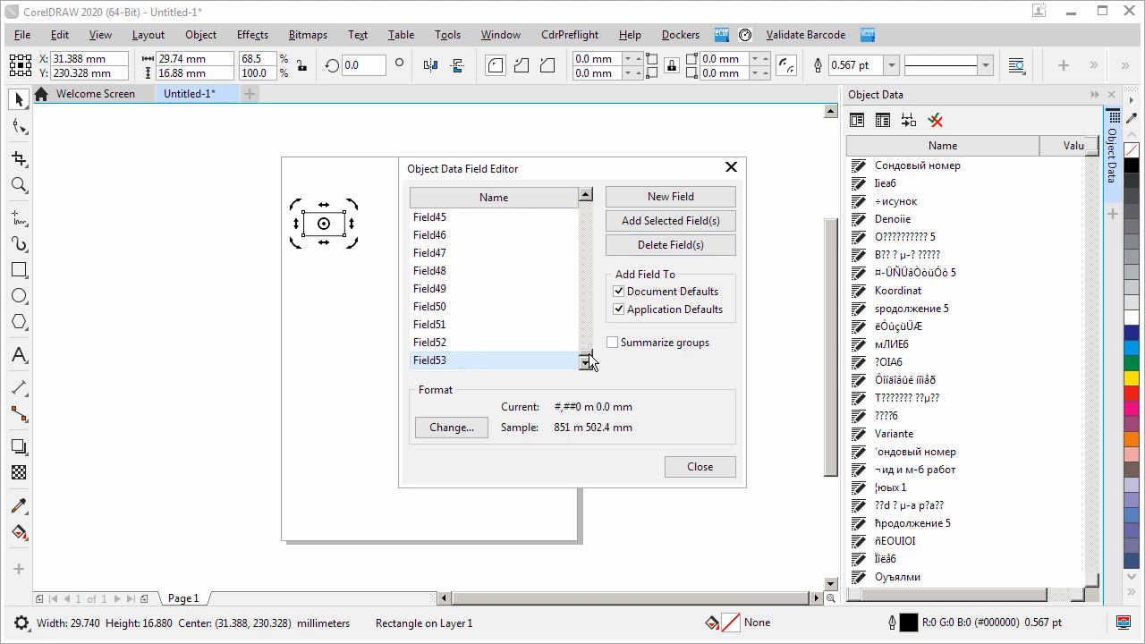
Delete the first five fields of the field editor list, from "лУызьЬЖ" to "ТУС У В-р -ЯрьЫ"
{"action": "left_click_drag", "start_coordinate": [591, 360], "coordinate": [585, 197]}
{"action": "left_click", "coordinate": [467, 216]}
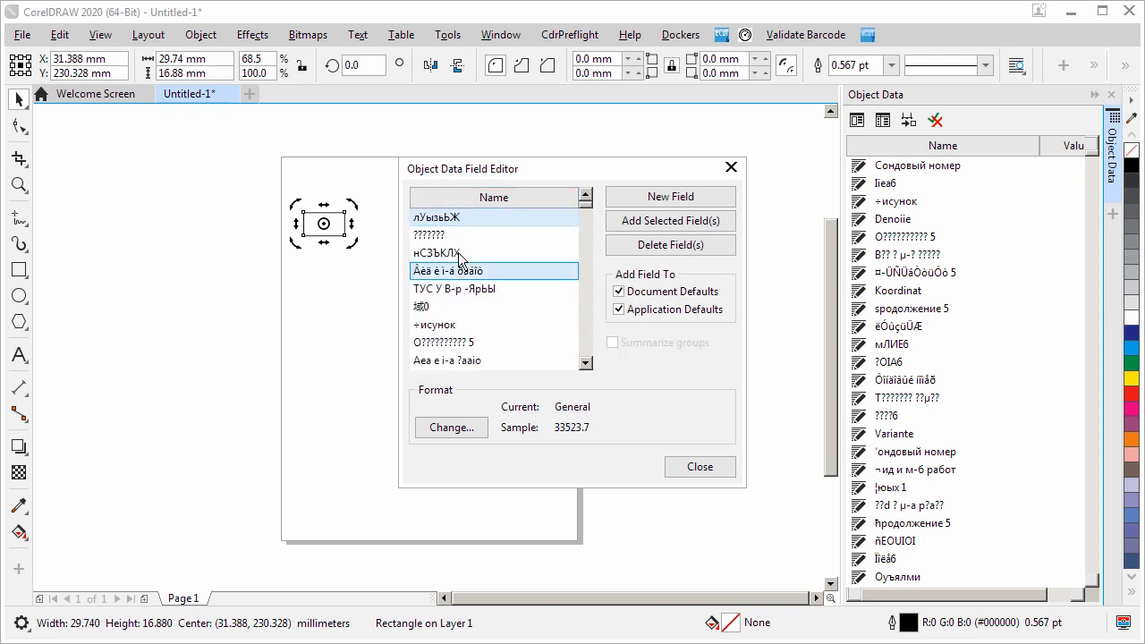
{"action": "left_click", "coordinate": [452, 289], "text": "shift"}
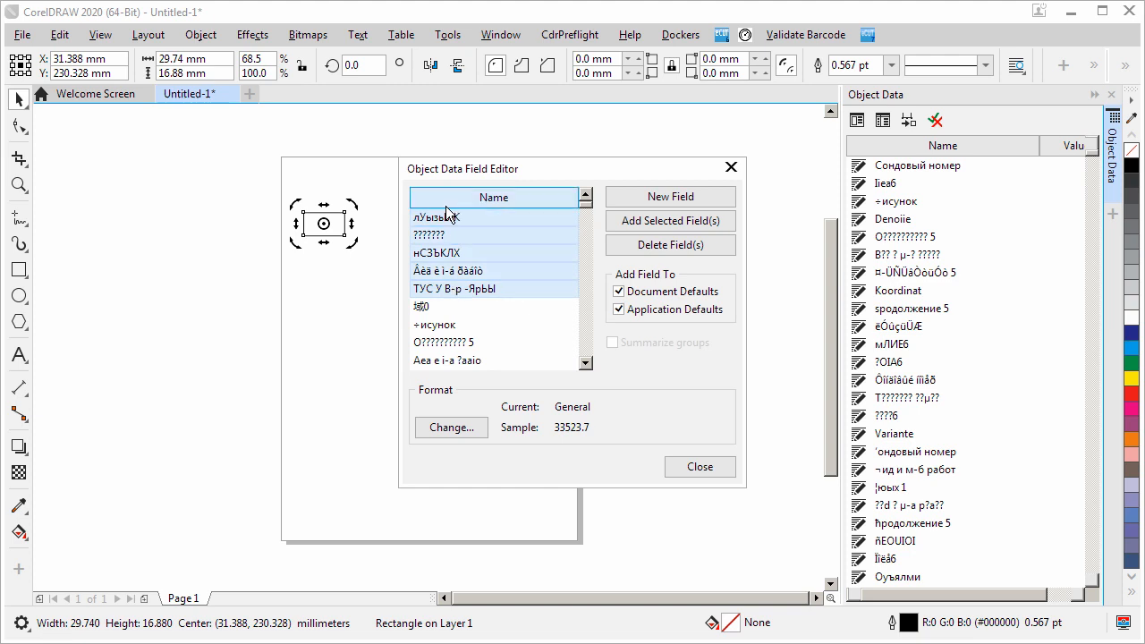
{"action": "left_click", "coordinate": [654, 244]}
{"action": "left_click", "coordinate": [654, 388]}
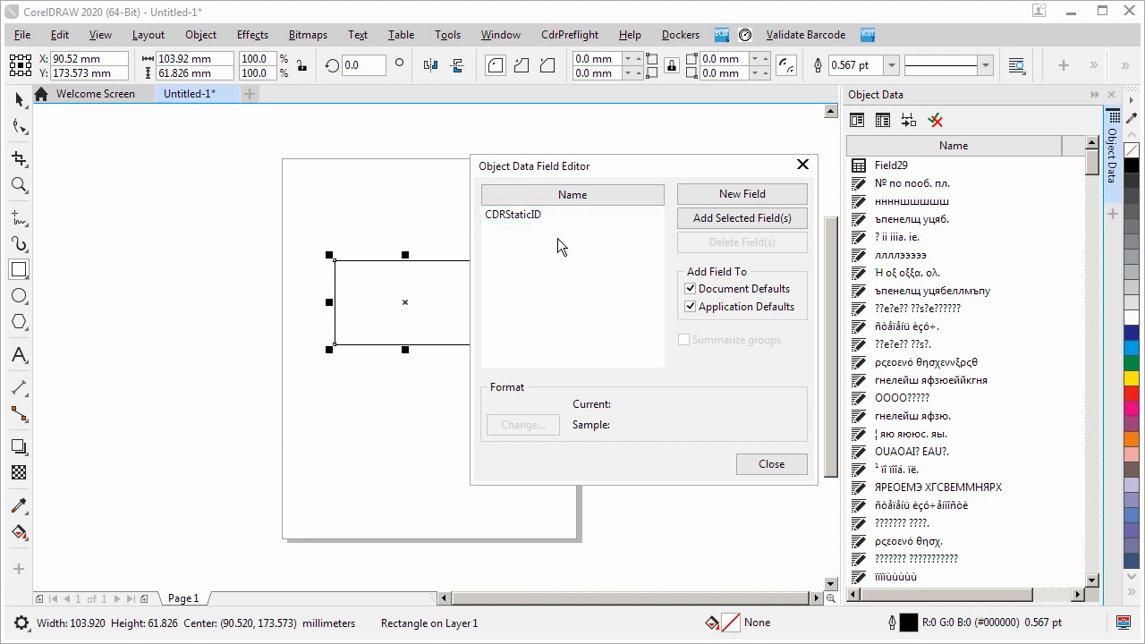
Close the field editor and clear all object data from the selected rectangle
{"action": "left_click", "coordinate": [751, 465]}
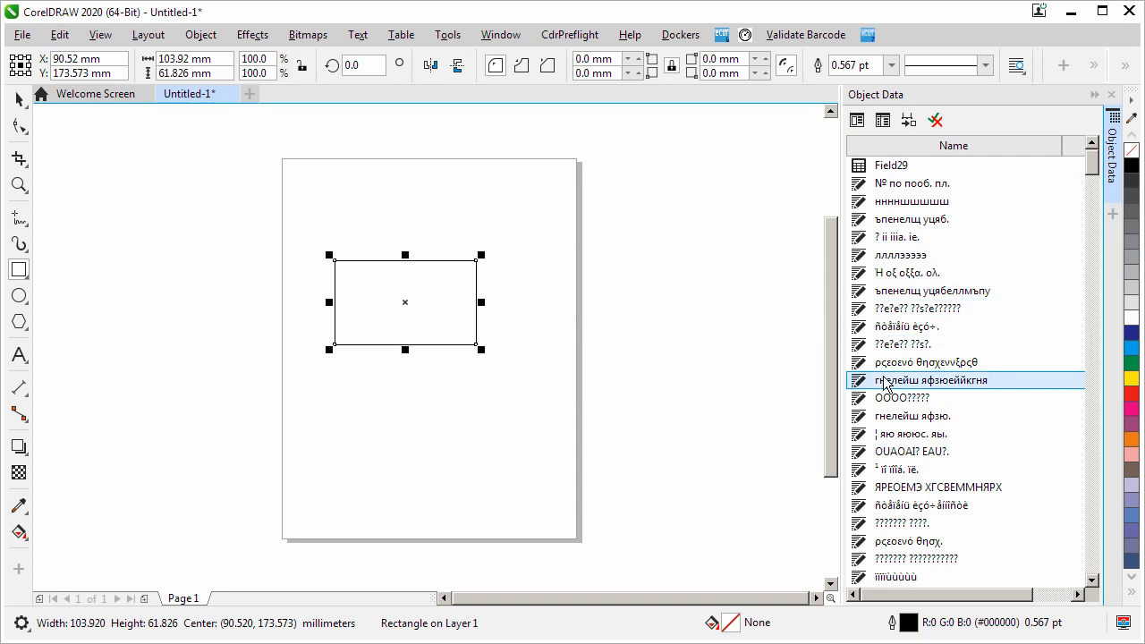
{"action": "left_click", "coordinate": [935, 121]}
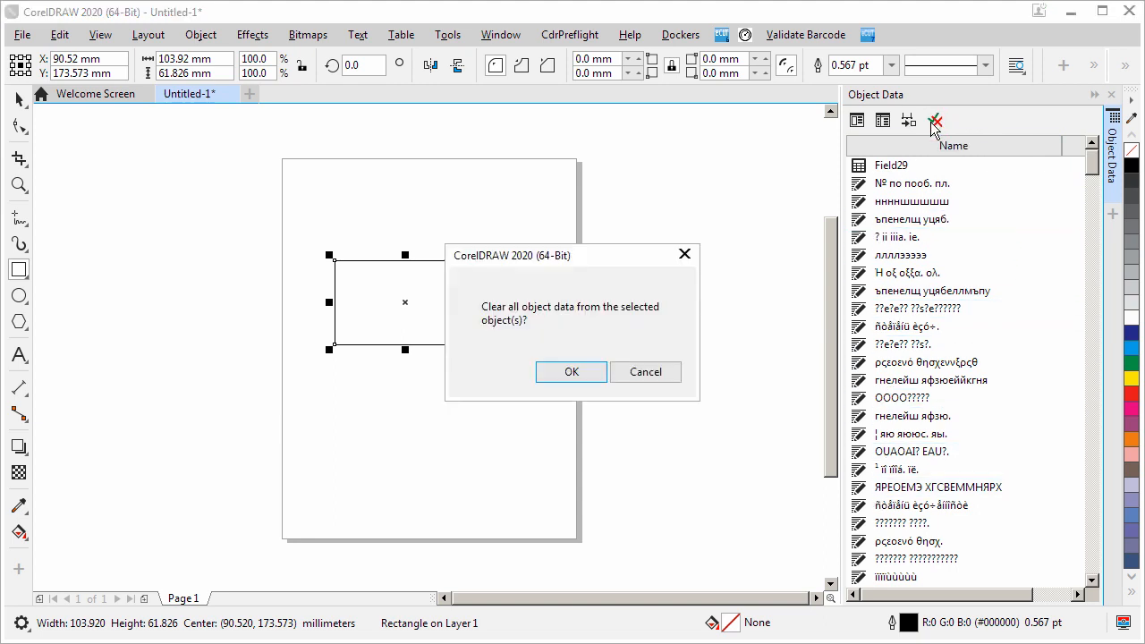
{"action": "key", "text": "Return"}
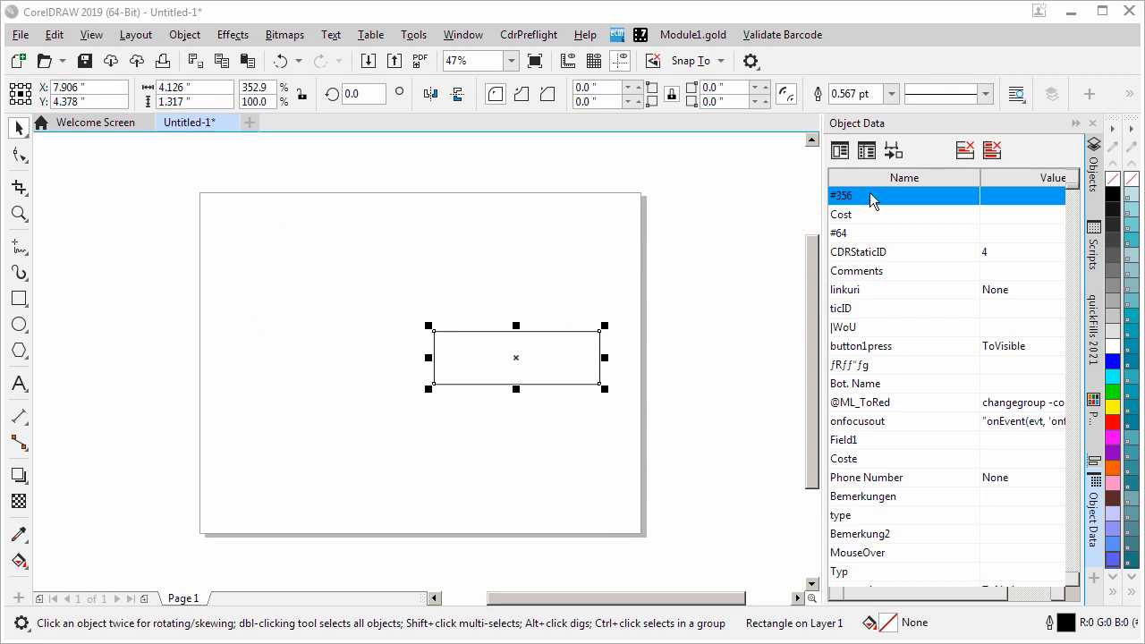
In CorelDRAW 2019, delete the long range of custom fields ending at Date in the Object Data Field Editor
{"action": "left_click", "coordinate": [868, 151]}
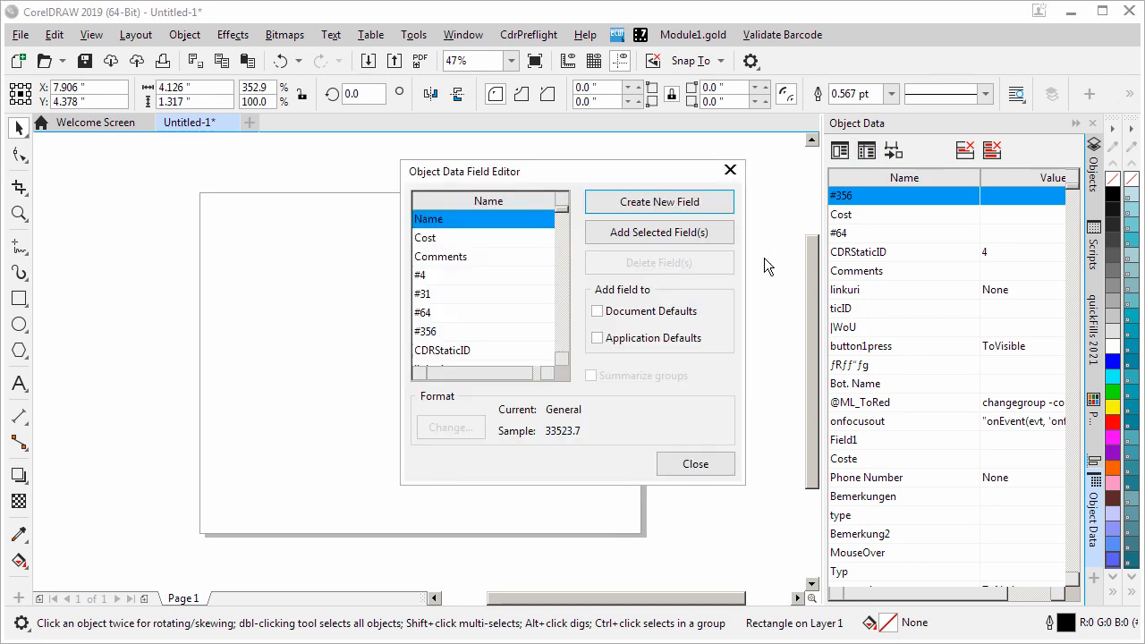
{"action": "left_click", "coordinate": [535, 277]}
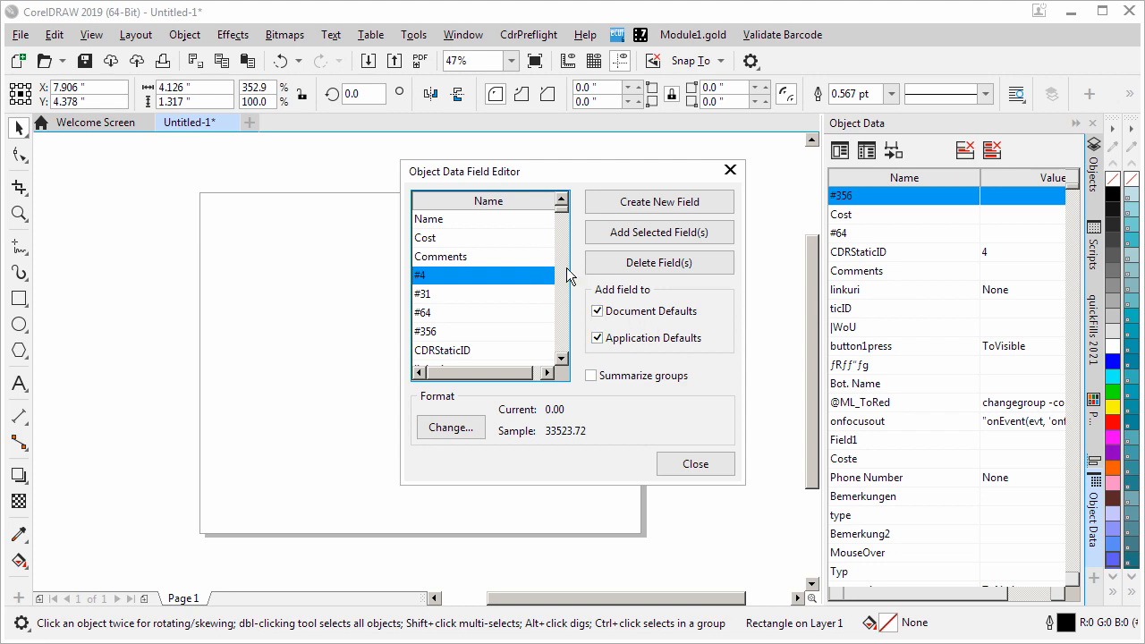
{"action": "left_click", "coordinate": [456, 219]}
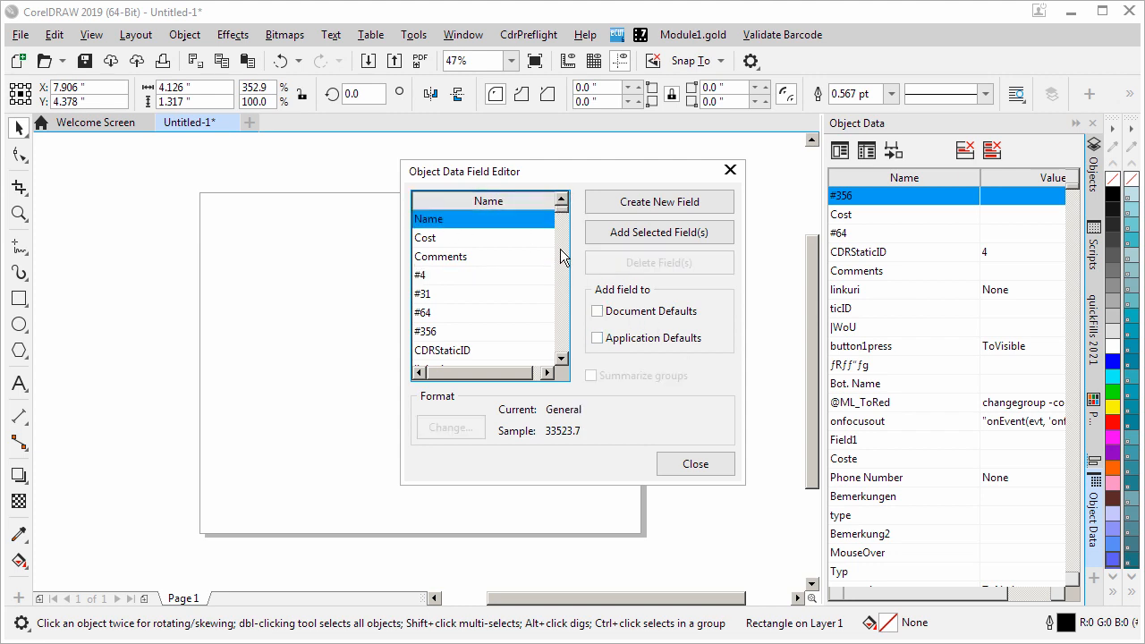
{"action": "left_click_drag", "start_coordinate": [564, 211], "coordinate": [558, 354]}
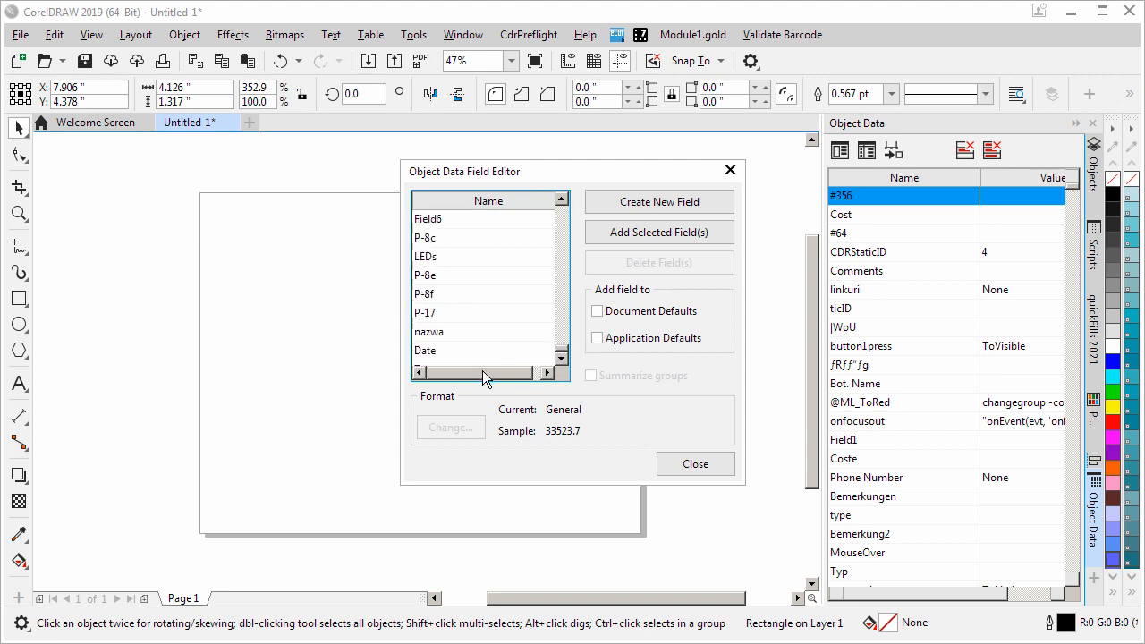
{"action": "left_click", "coordinate": [443, 358], "text": "shift"}
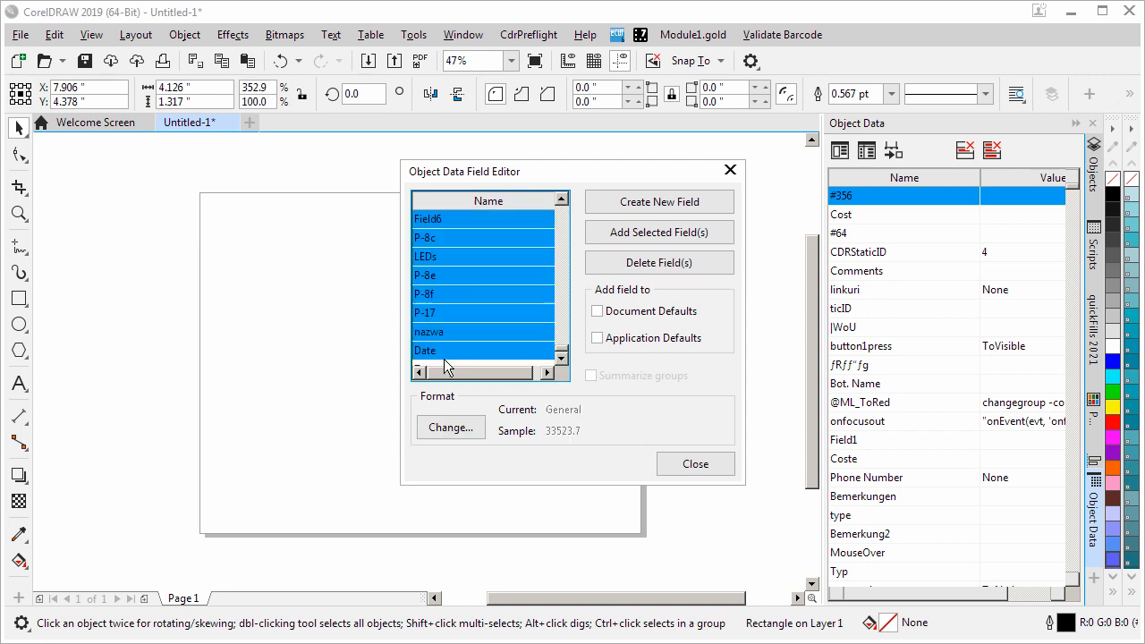
{"action": "left_click", "coordinate": [662, 262]}
{"action": "left_click", "coordinate": [628, 390]}
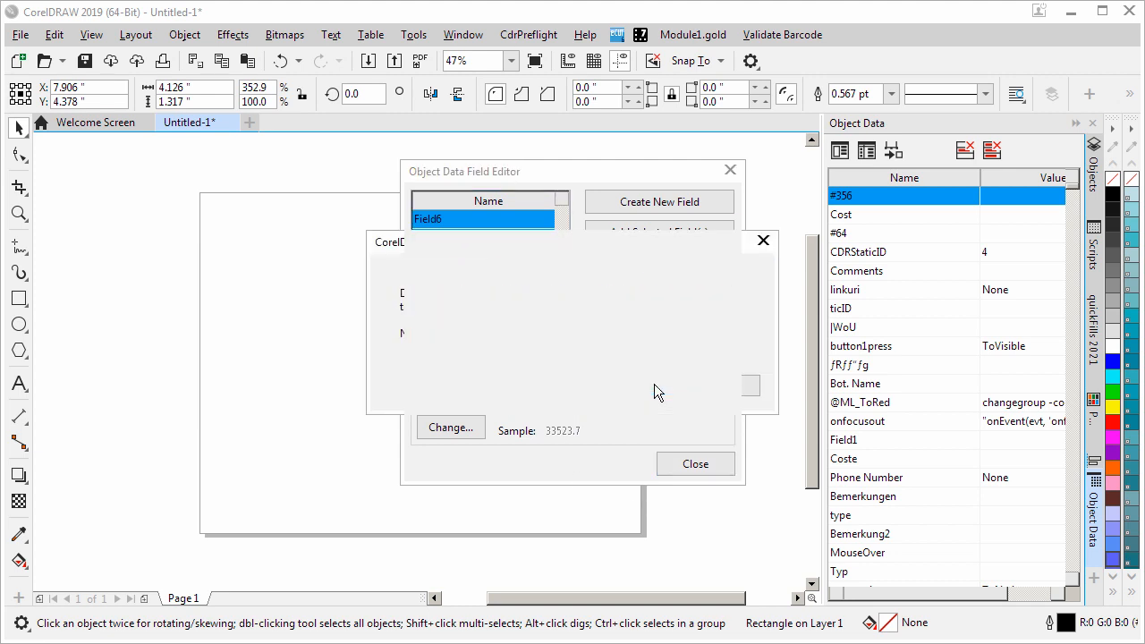
Turn off Document Defaults and Application Defaults for the Type field, delete that field, and close the editor
{"action": "left_click", "coordinate": [429, 257]}
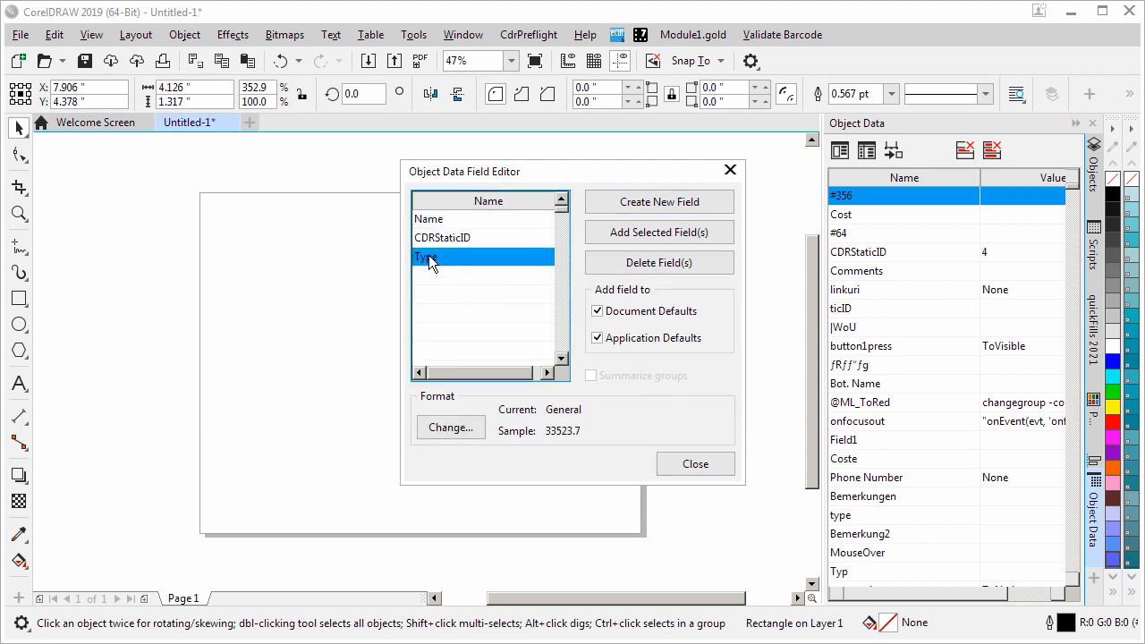
{"action": "left_click", "coordinate": [598, 312]}
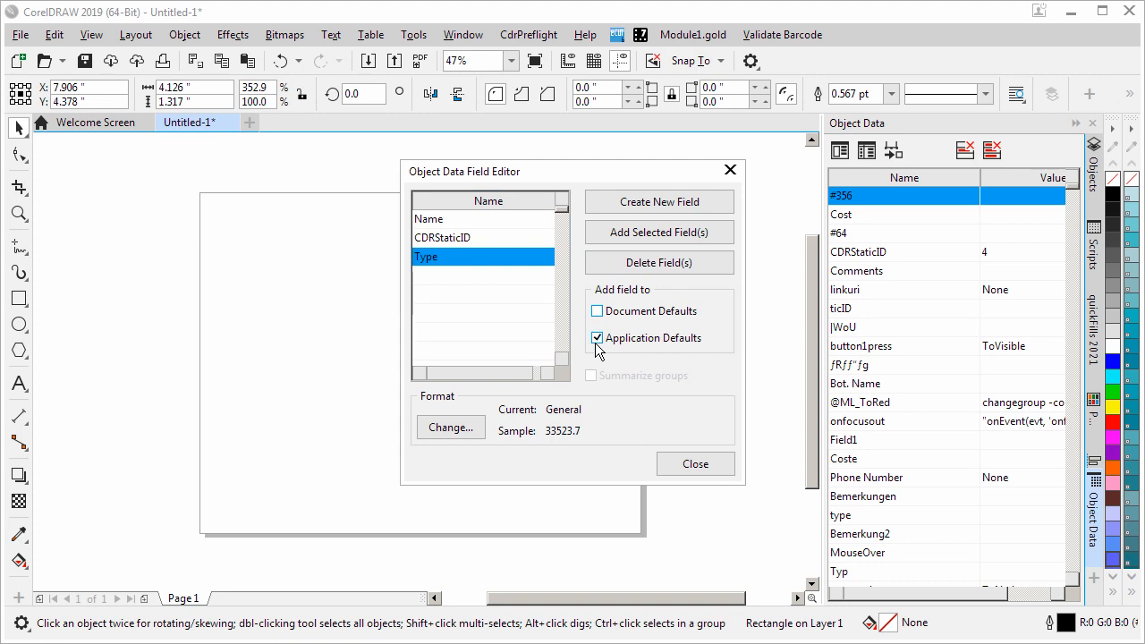
{"action": "left_click", "coordinate": [596, 340]}
{"action": "left_click", "coordinate": [625, 268]}
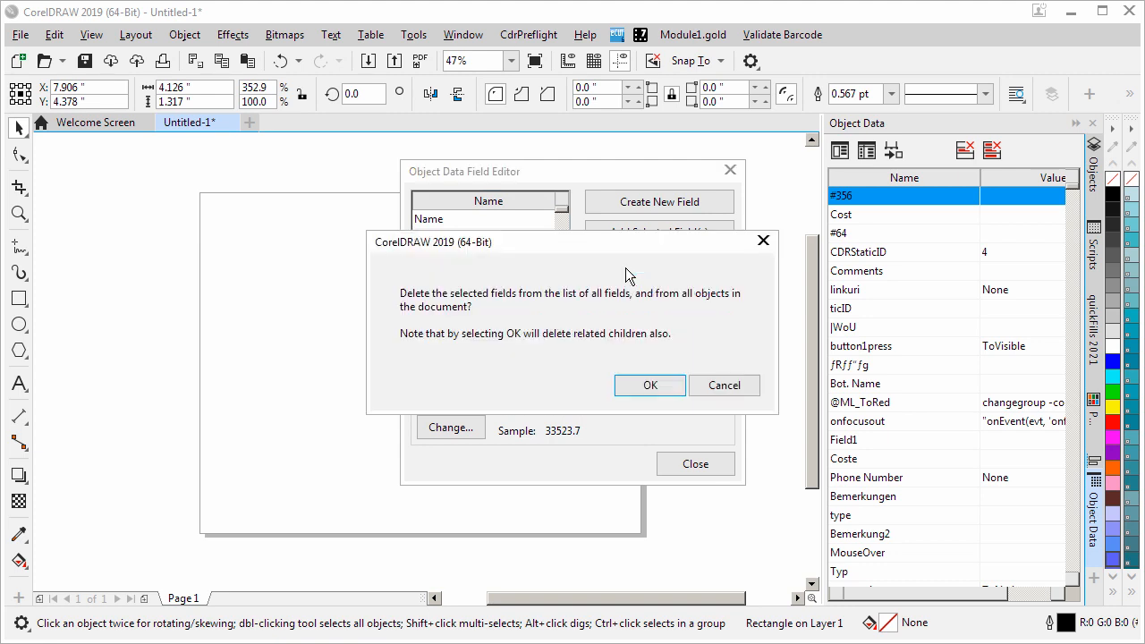
{"action": "left_click", "coordinate": [628, 380]}
{"action": "left_click", "coordinate": [685, 463]}
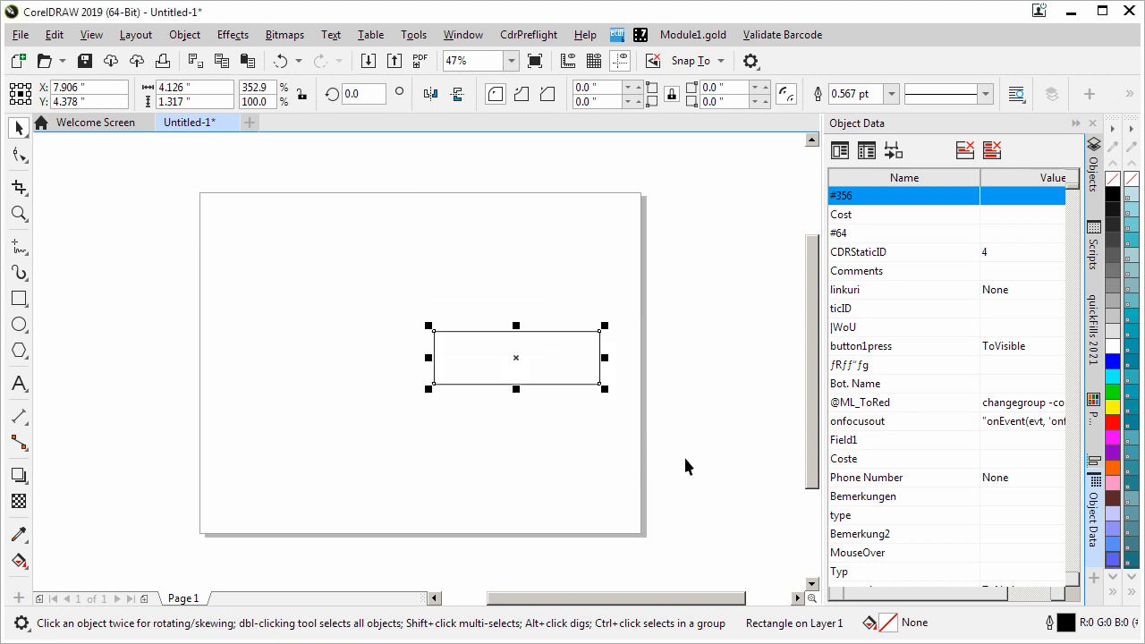
Reselect the rectangle and look through its object data list for leftover fields
{"action": "left_click", "coordinate": [686, 466]}
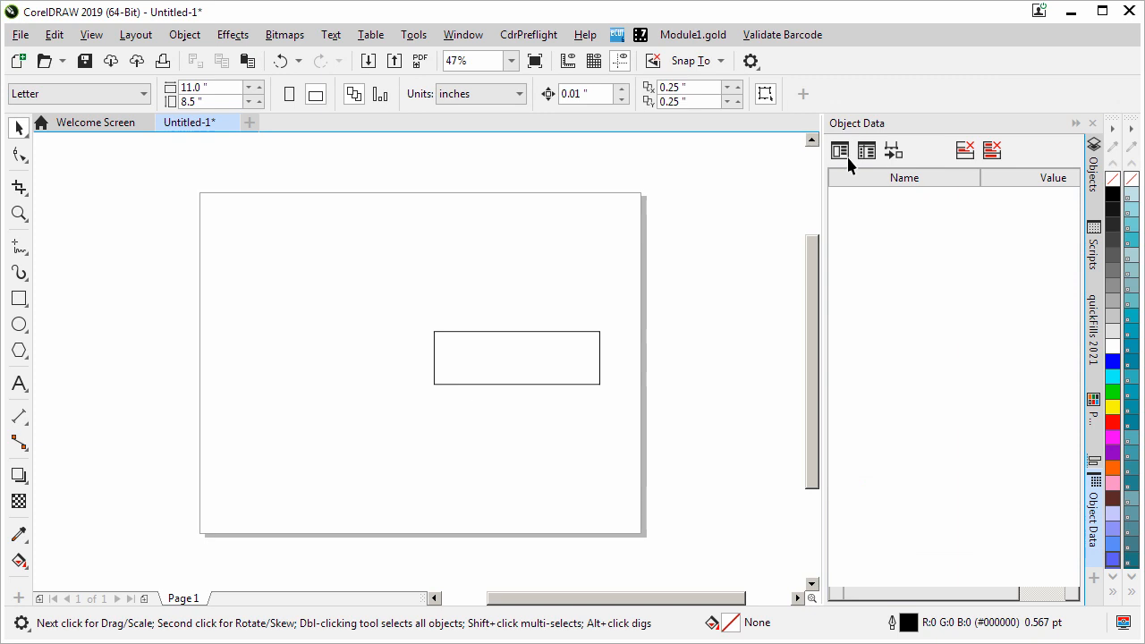
{"action": "left_click", "coordinate": [596, 345]}
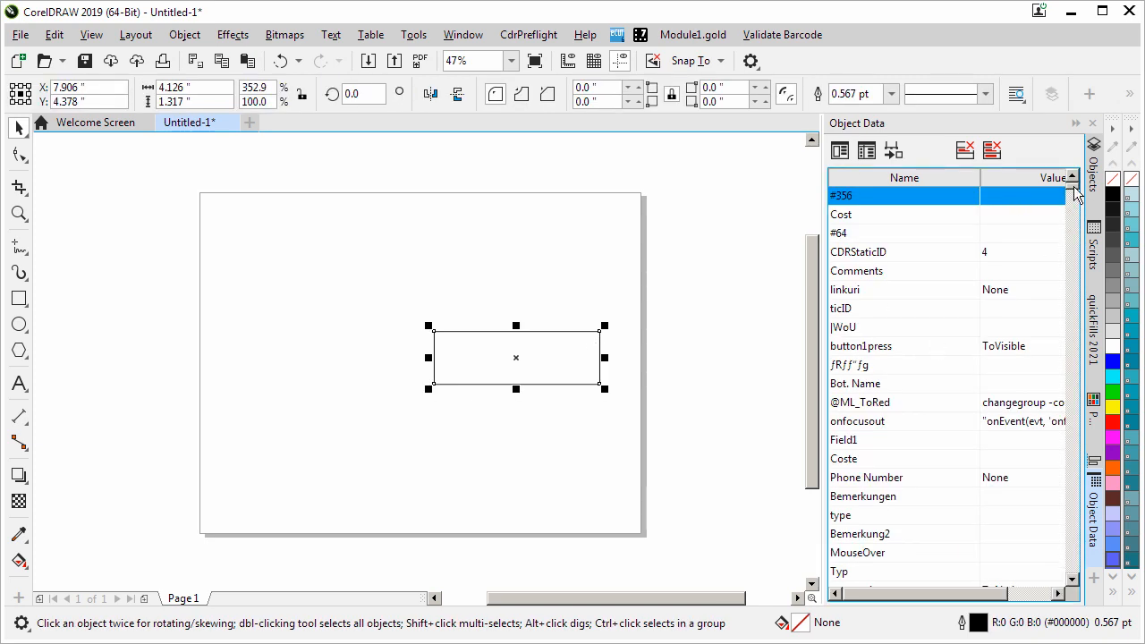
{"action": "left_click_drag", "start_coordinate": [1074, 199], "coordinate": [1051, 540]}
{"action": "left_click", "coordinate": [732, 347]}
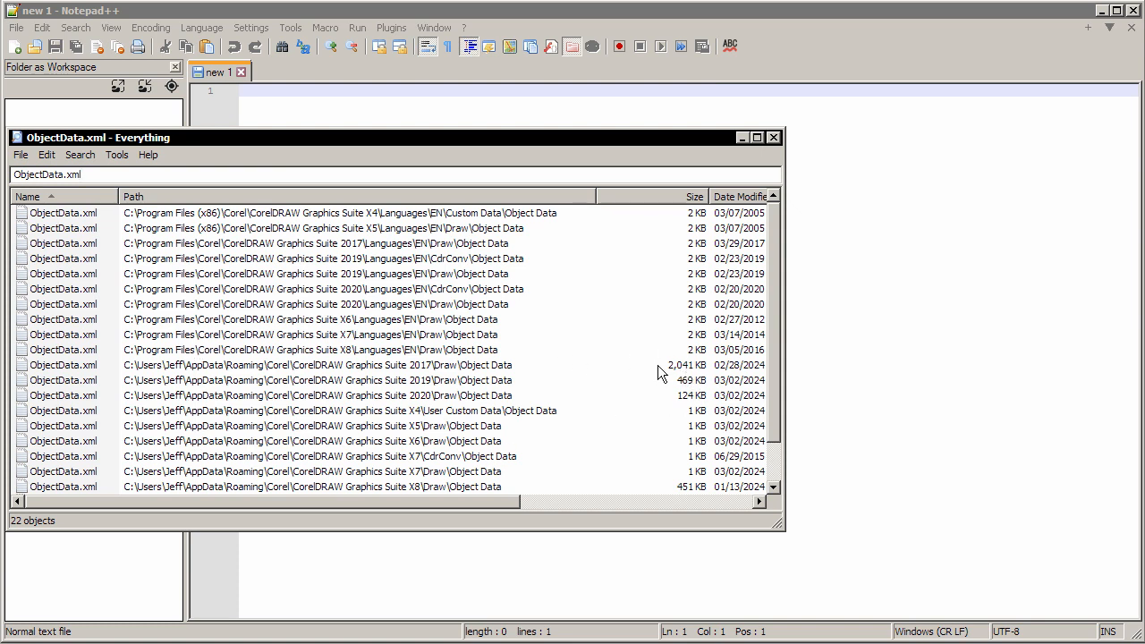
Open the CorelDRAW 2017 ObjectData.xml from the roaming AppData folder in Notepad++, look through its field definitions, and close the file
{"action": "left_click", "coordinate": [151, 366]}
{"action": "double_click", "coordinate": [104, 365]}
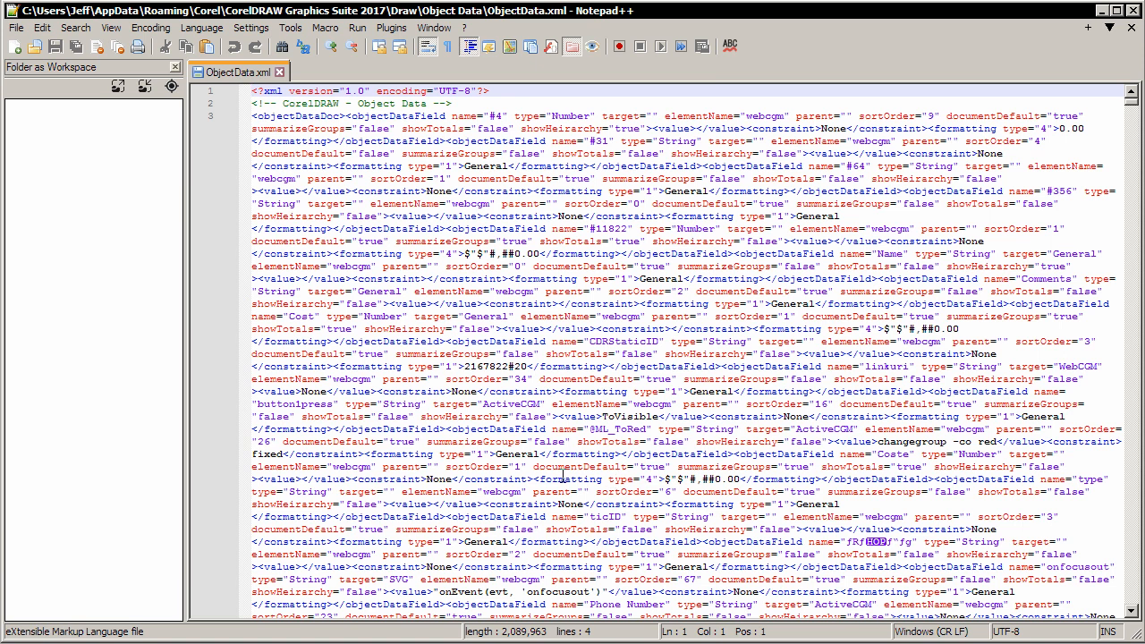
{"action": "scroll", "coordinate": [553, 508], "scroll_direction": "down", "scroll_amount": 7}
{"action": "left_click", "coordinate": [553, 508]}
{"action": "scroll", "coordinate": [553, 508], "scroll_direction": "down", "scroll_amount": 8}
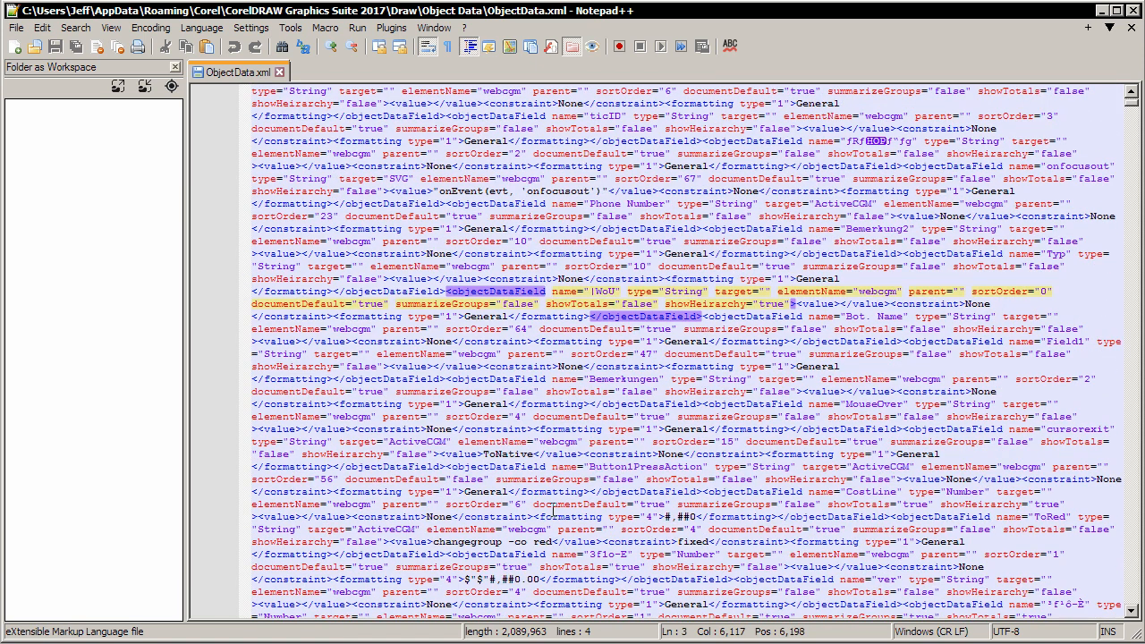
{"action": "scroll", "coordinate": [553, 508], "scroll_direction": "down", "scroll_amount": 6}
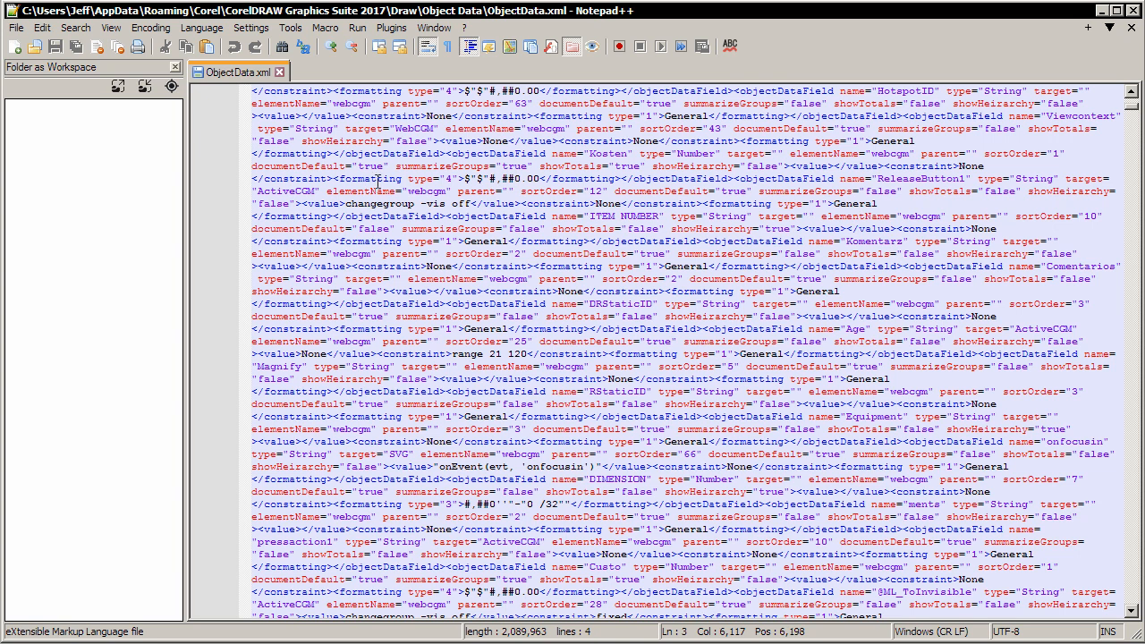
{"action": "left_click", "coordinate": [280, 72]}
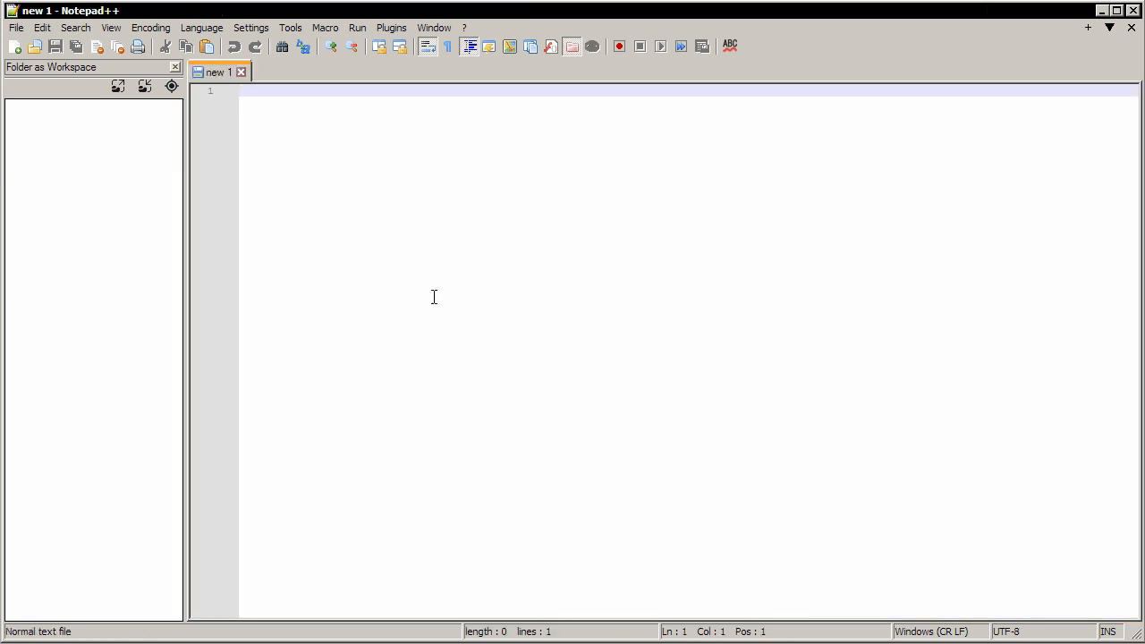
Switch to the Everything search results and delete the CorelDRAW Graphics Suite 2020 ObjectData.xml in the roaming AppData folder
{"action": "key", "text": "alt+Tab"}
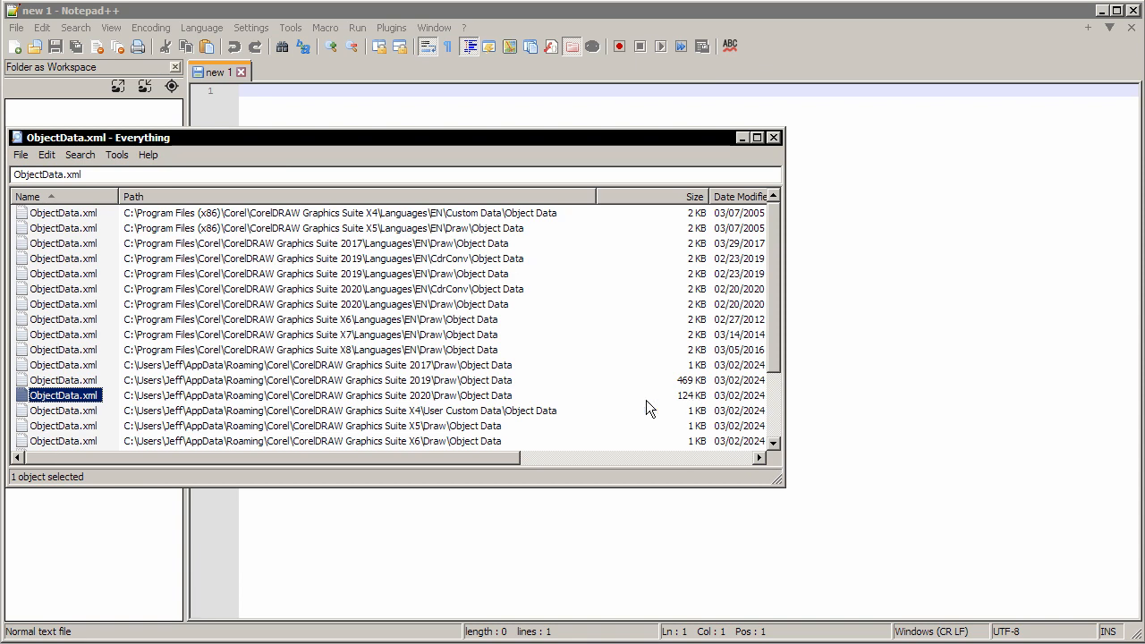
{"action": "left_click", "coordinate": [75, 366]}
{"action": "left_click", "coordinate": [67, 400]}
{"action": "key", "text": "Delete"}
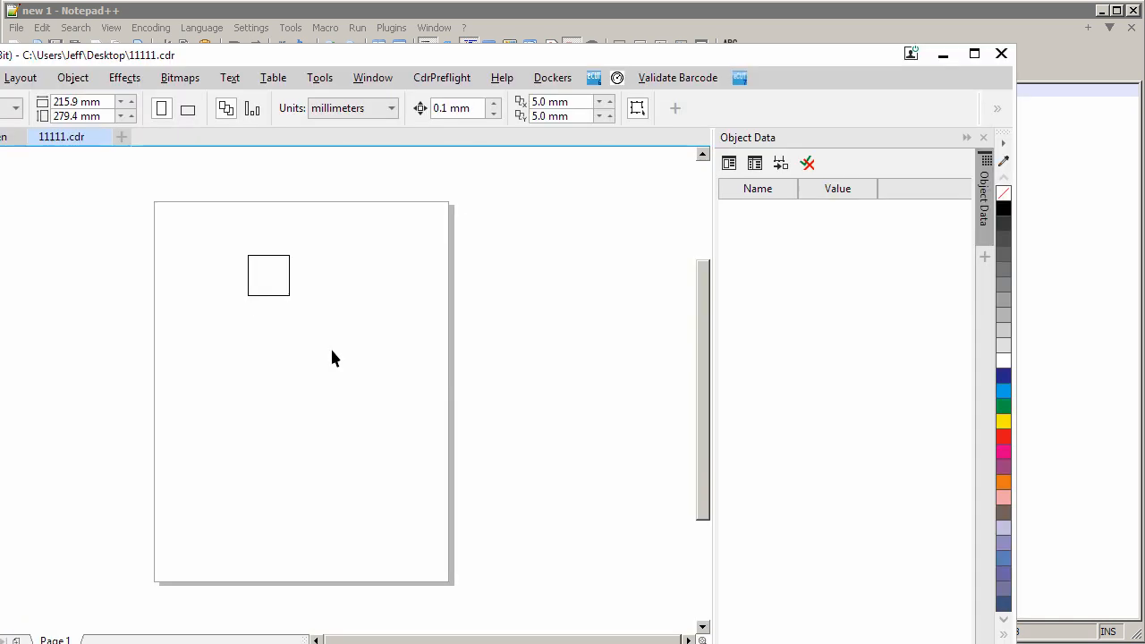
In CorelDRAW, select the rectangle, widen the Name column to check its object data fields, and deselect it
{"action": "left_click", "coordinate": [270, 284]}
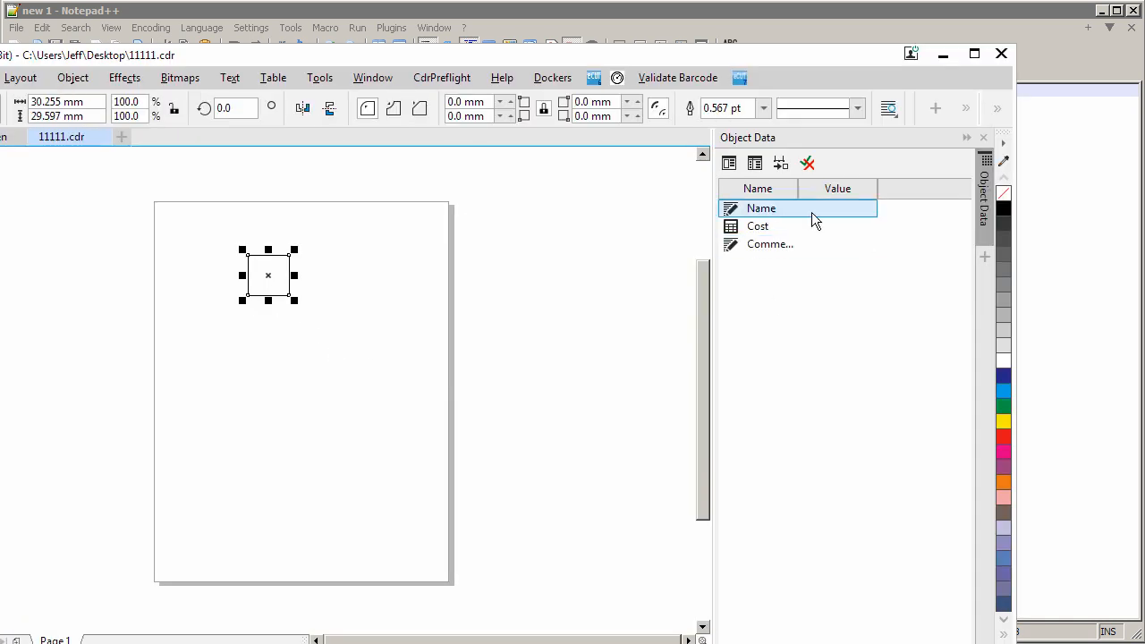
{"action": "left_click_drag", "start_coordinate": [802, 180], "coordinate": [927, 181]}
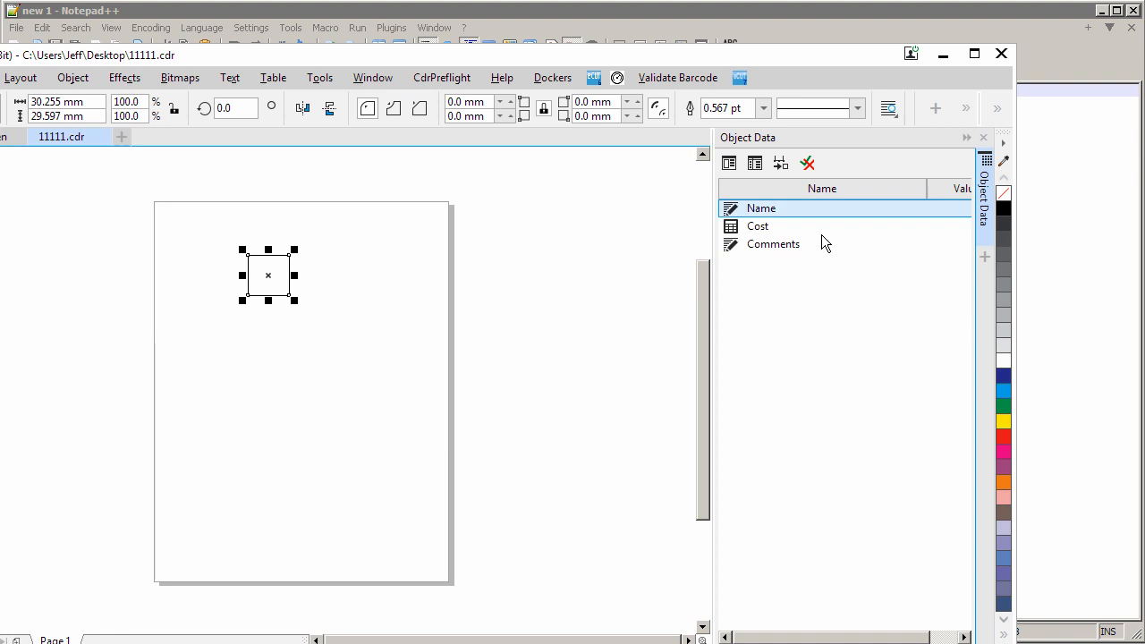
{"action": "left_click", "coordinate": [433, 354]}
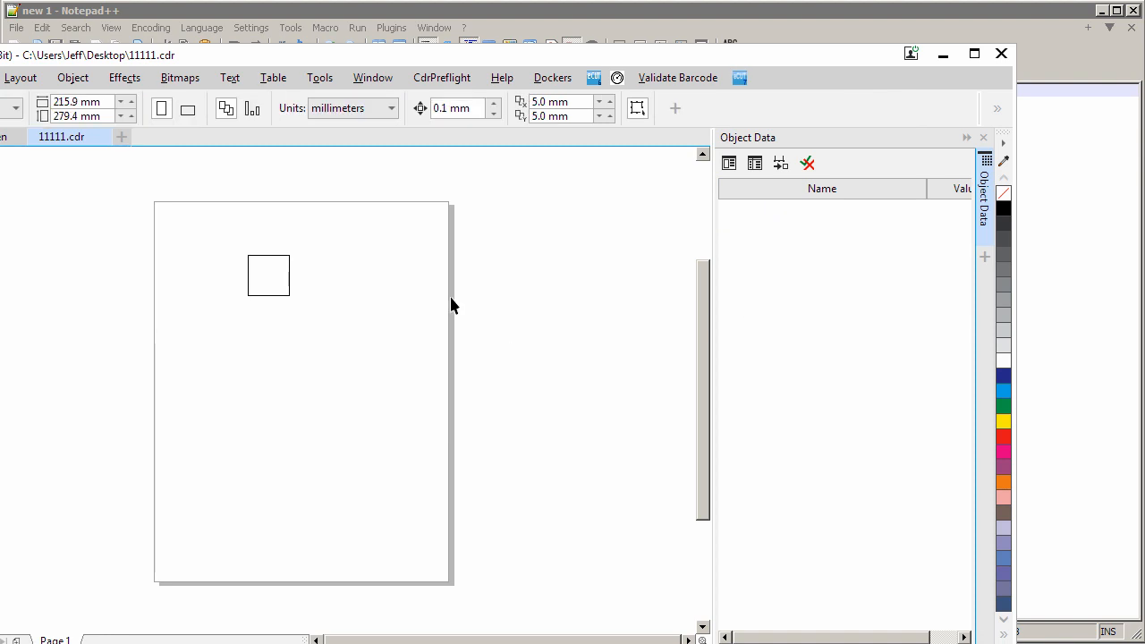